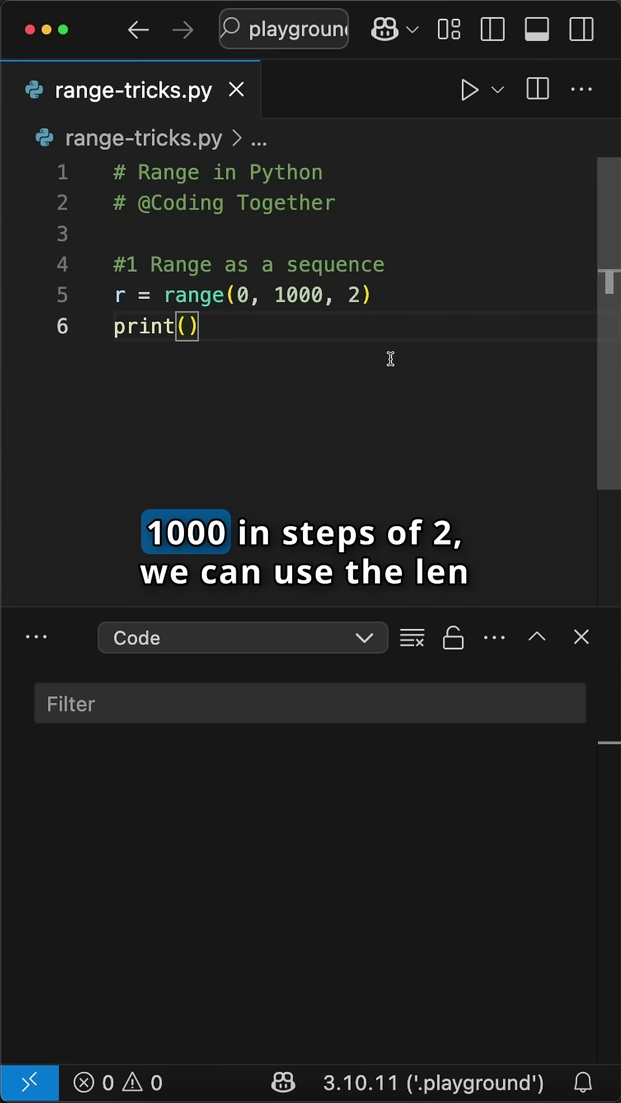
pyautogui.write('len(r')
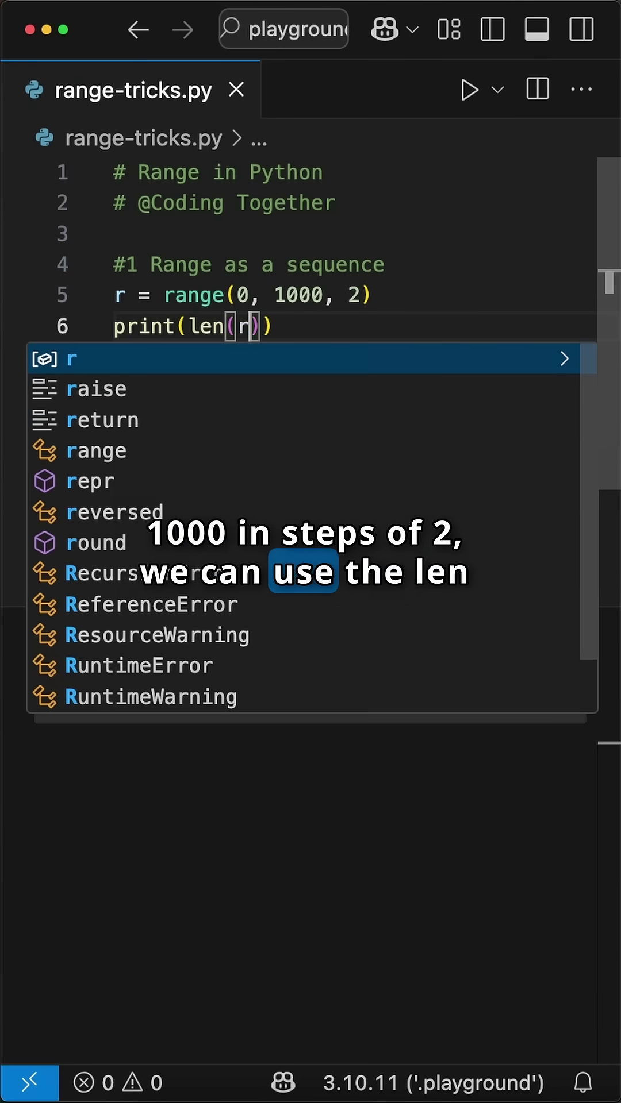
# Add print(len(r)), print(r[0]) and print(r[-1]), then run to get 500, 0 and 998.
pyautogui.press('Escape')
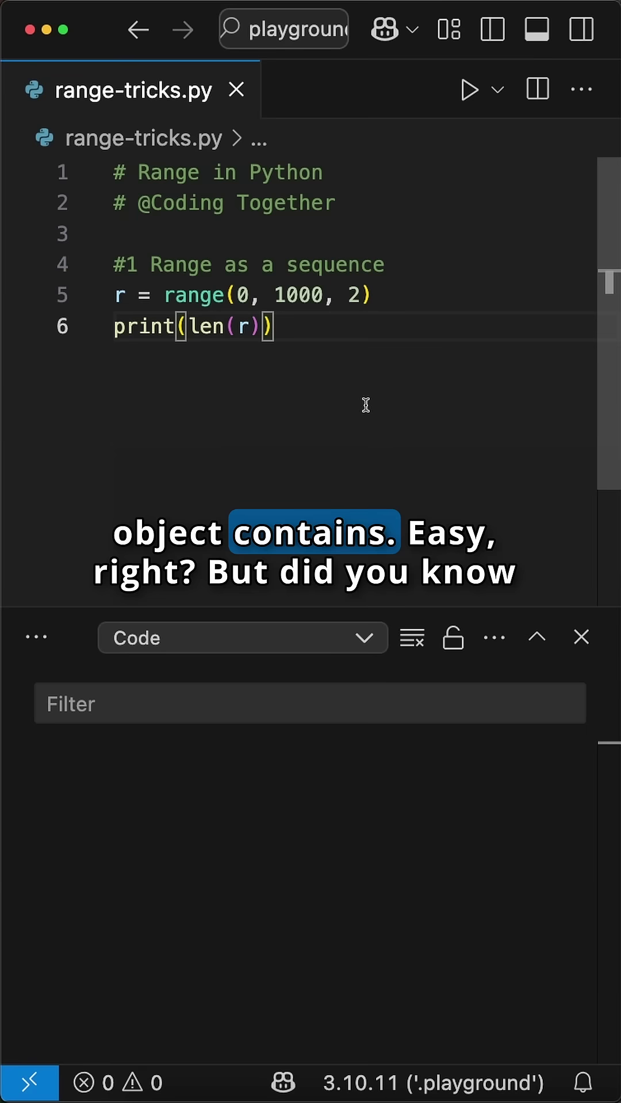
pyautogui.press('Return')
pyautogui.write('print(')
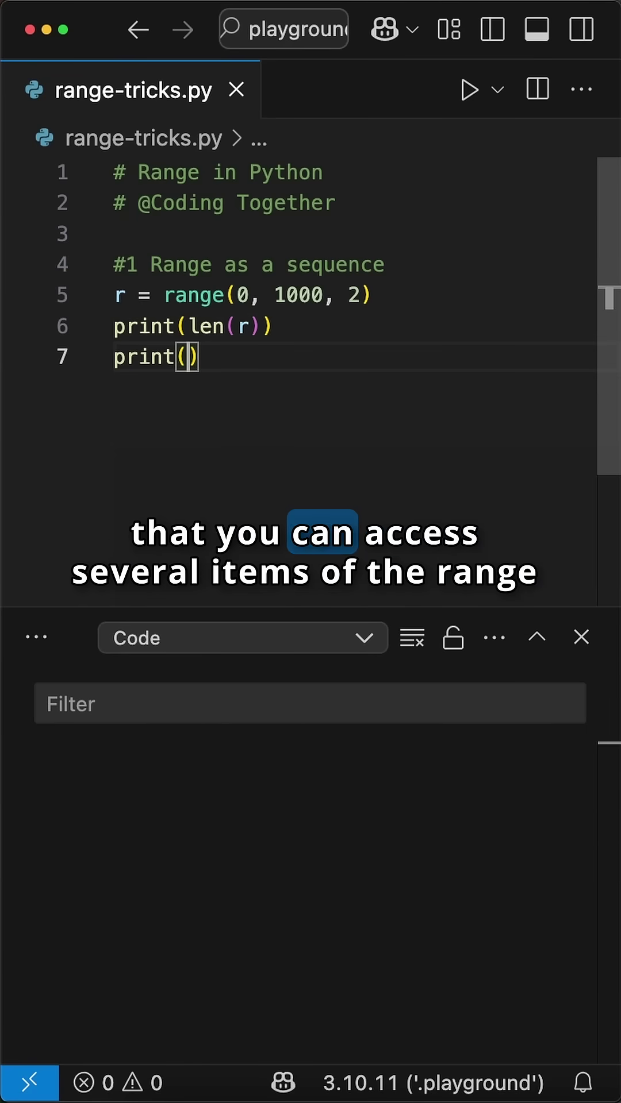
pyautogui.write('r[')
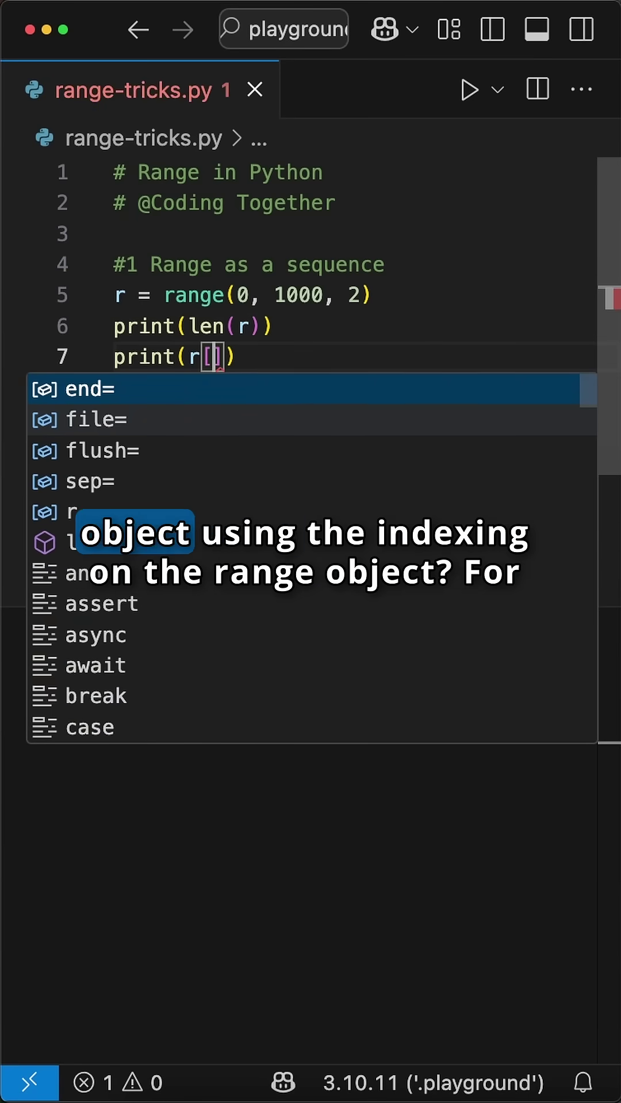
pyautogui.write('0')
pyautogui.press('End')
pyautogui.press('Return')
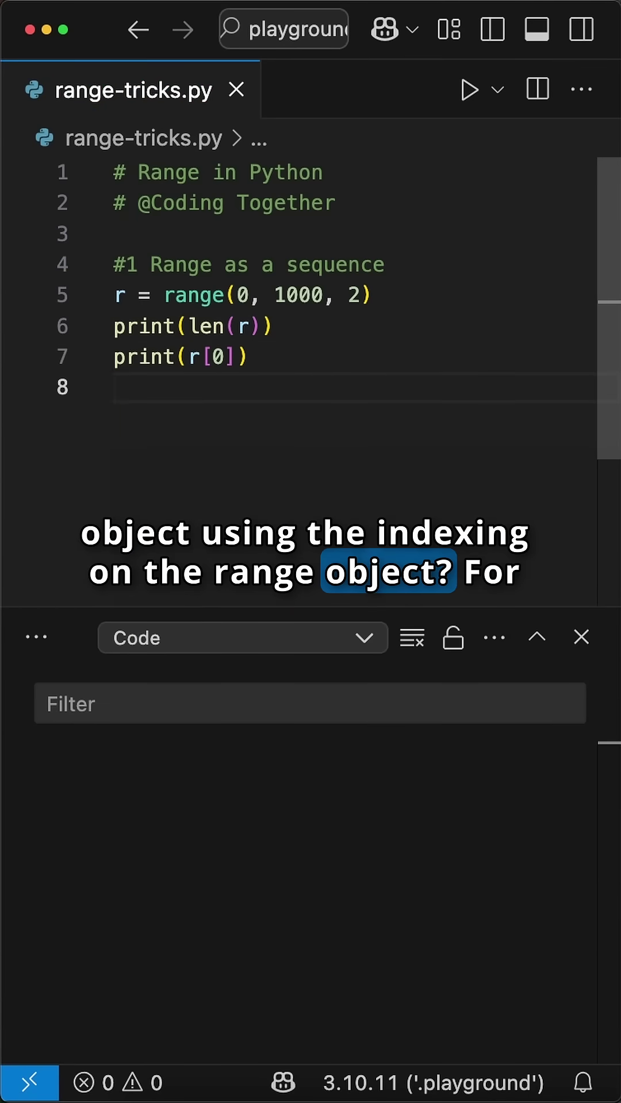
pyautogui.write('print(r')
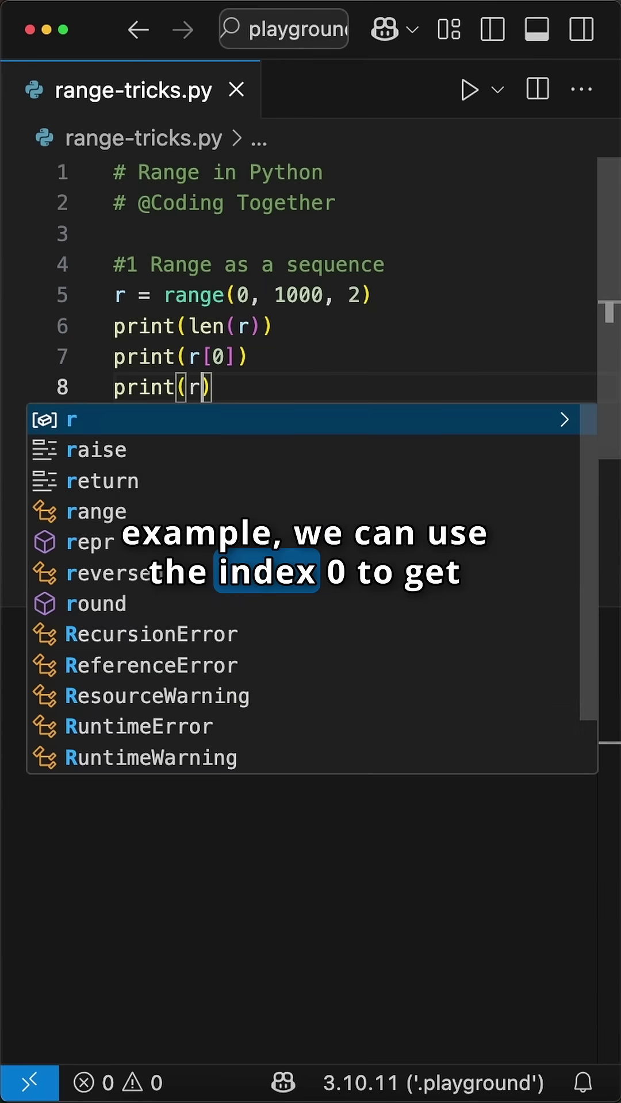
pyautogui.write('[-1')
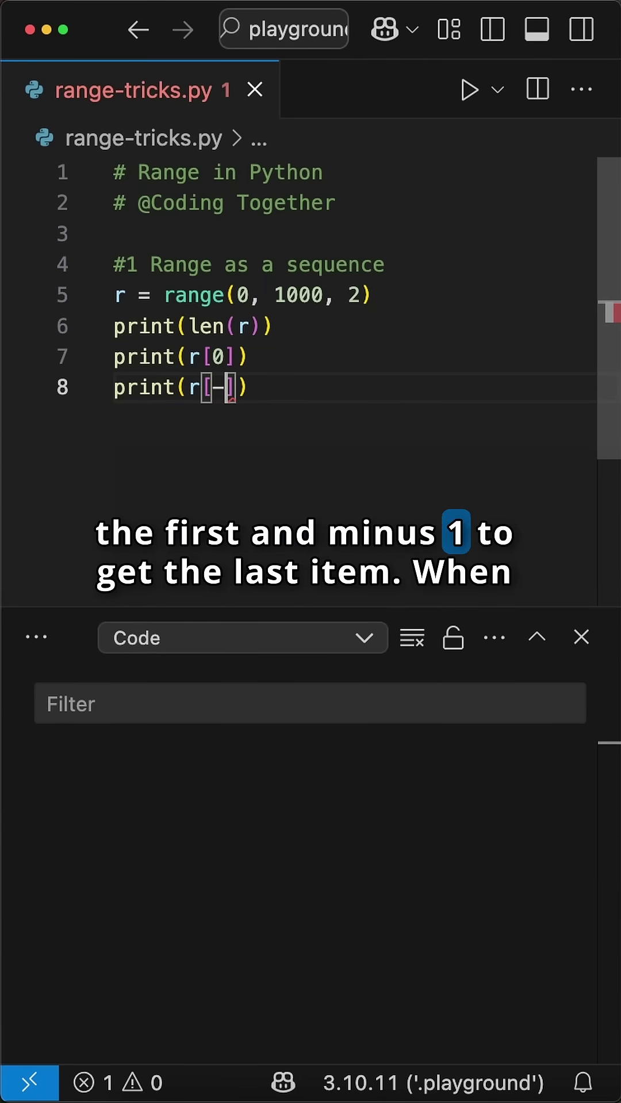
pyautogui.click(469, 90)
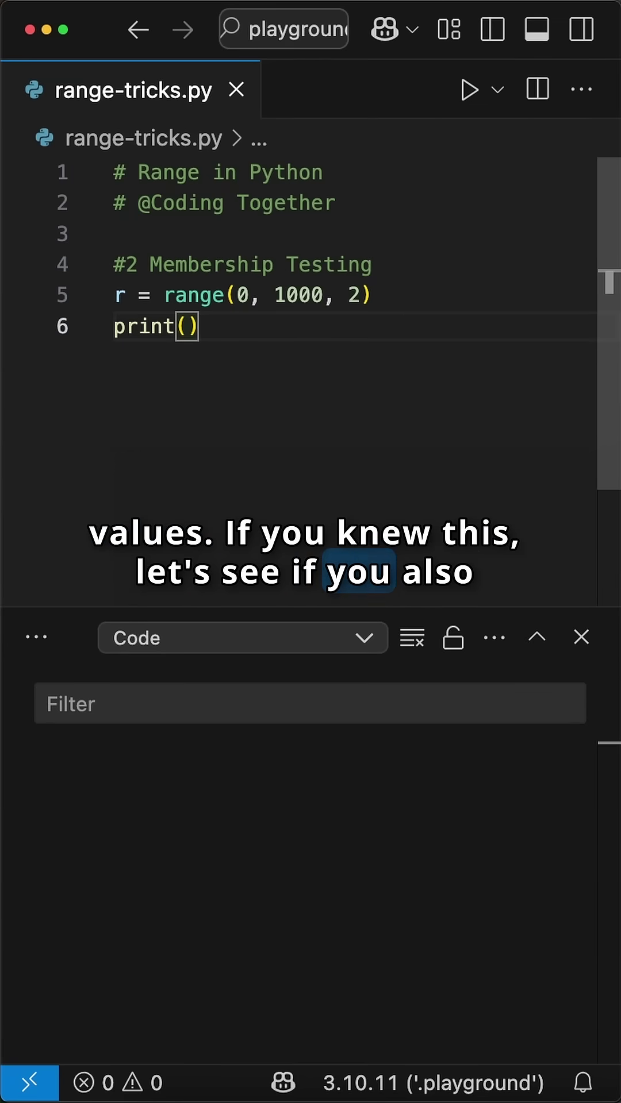
pyautogui.write('25 ')
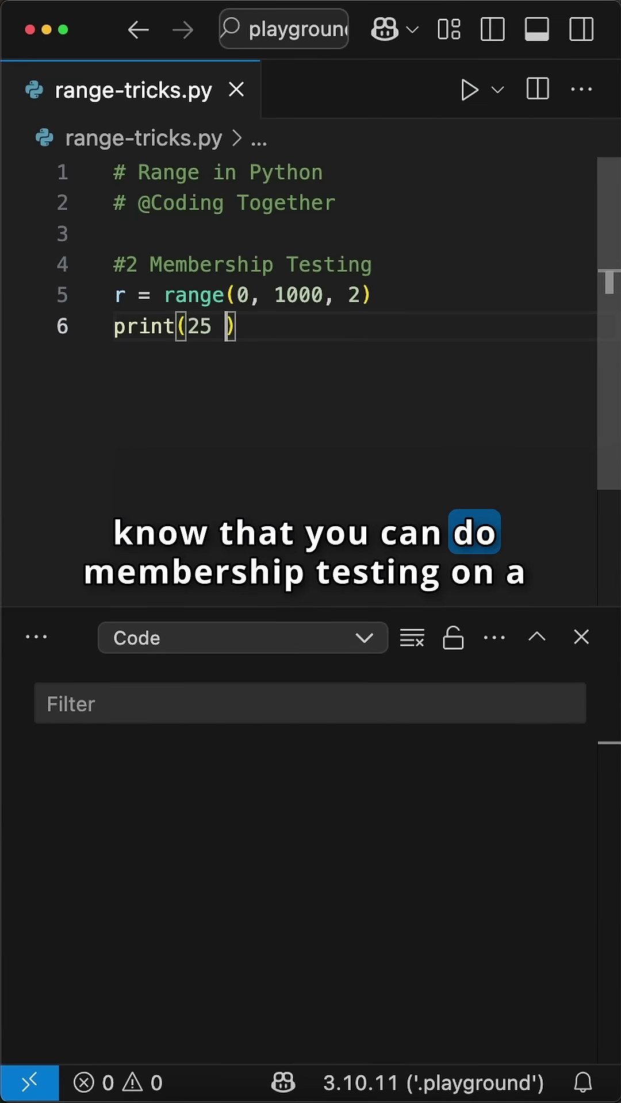
pyautogui.write('in r')
# Add print(25 in r) and print(26 in r), then run the script to show False and True.
pyautogui.press('Escape')
pyautogui.press('End')
pyautogui.press('Return')
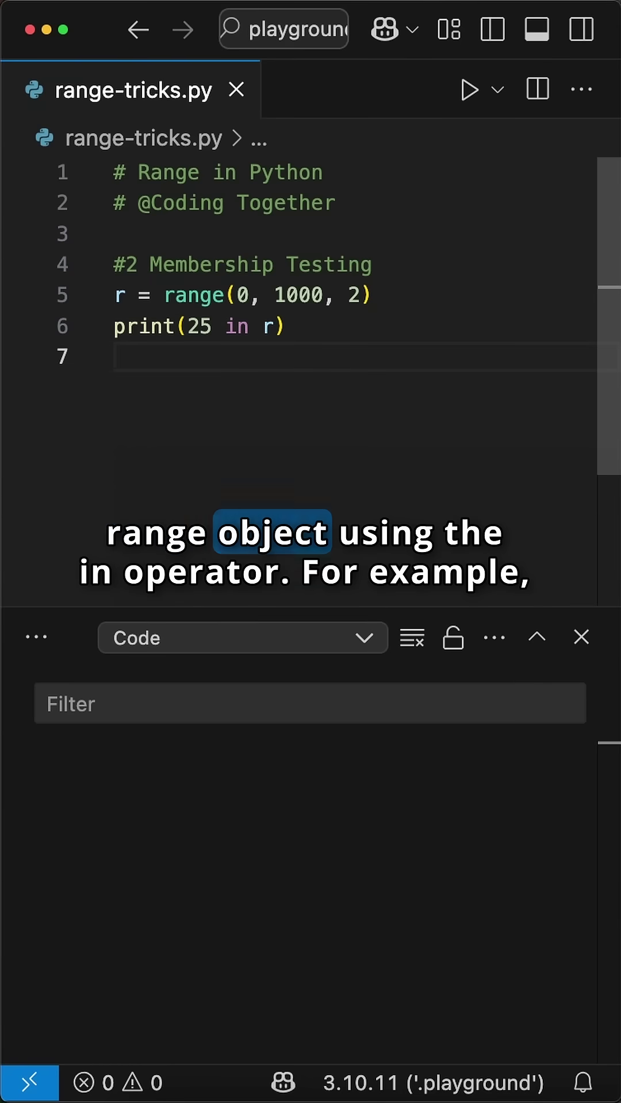
pyautogui.write('print(2')
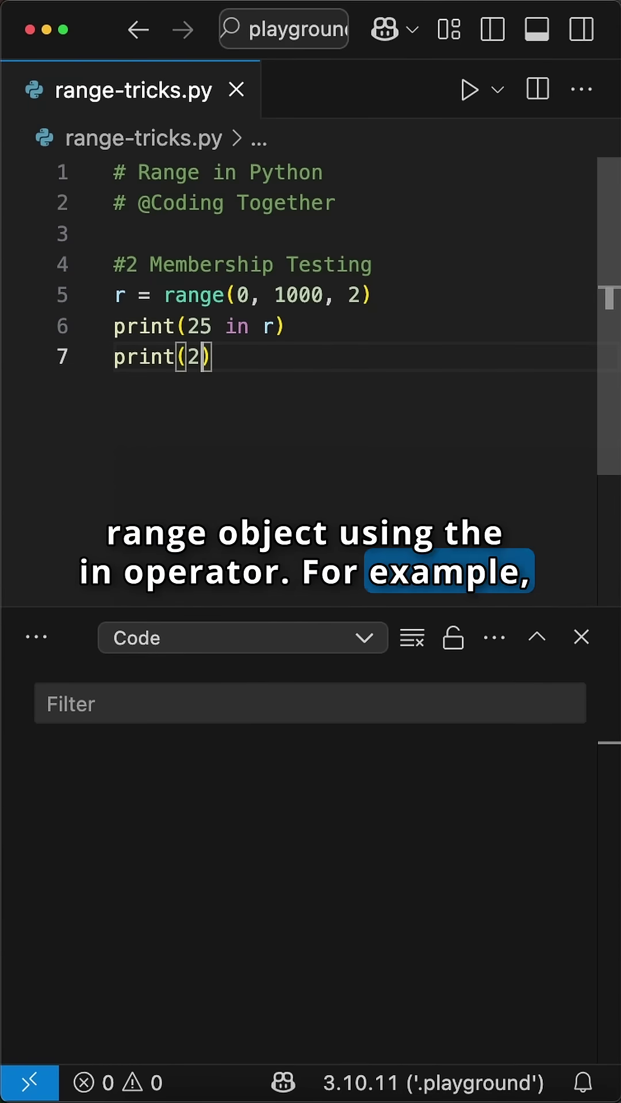
pyautogui.write('6 in r')
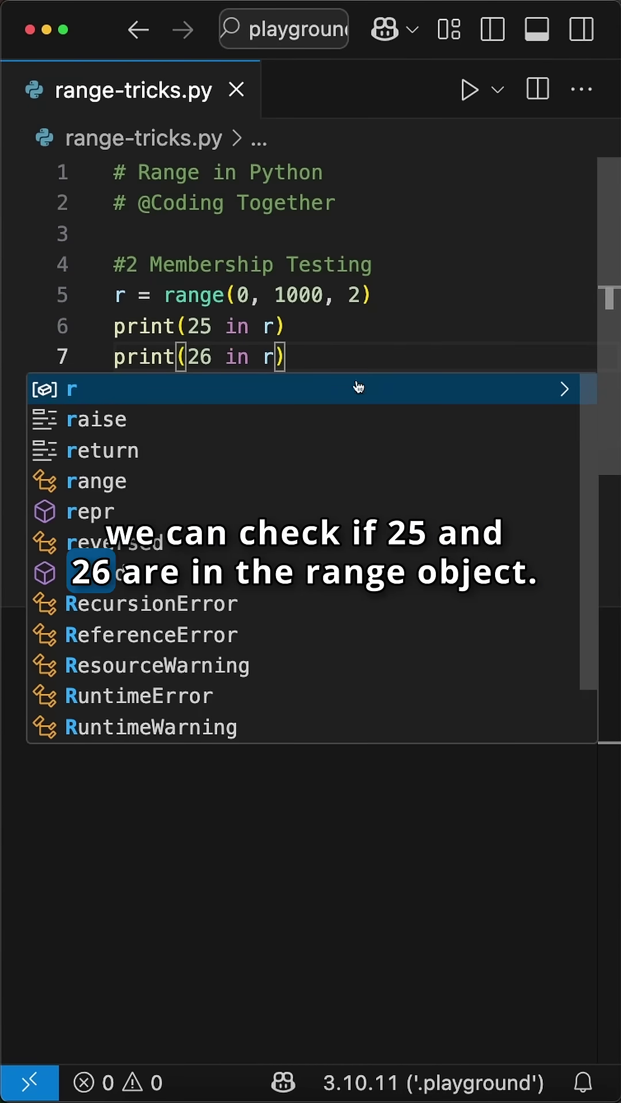
pyautogui.press('Escape')
pyautogui.click(469, 90)
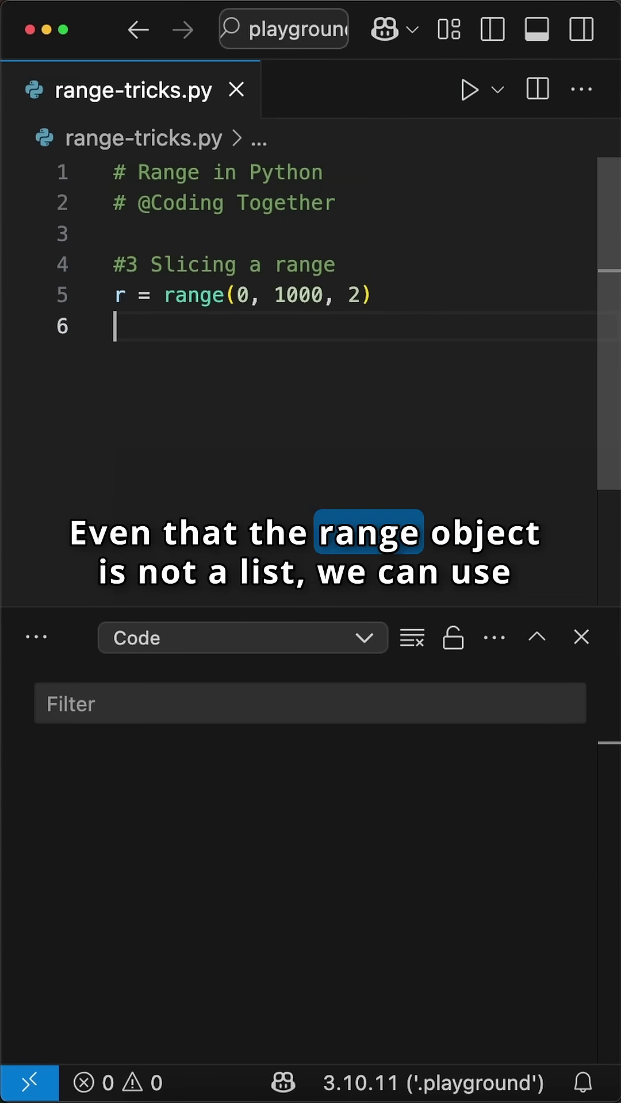
pyautogui.write('sub_range ')
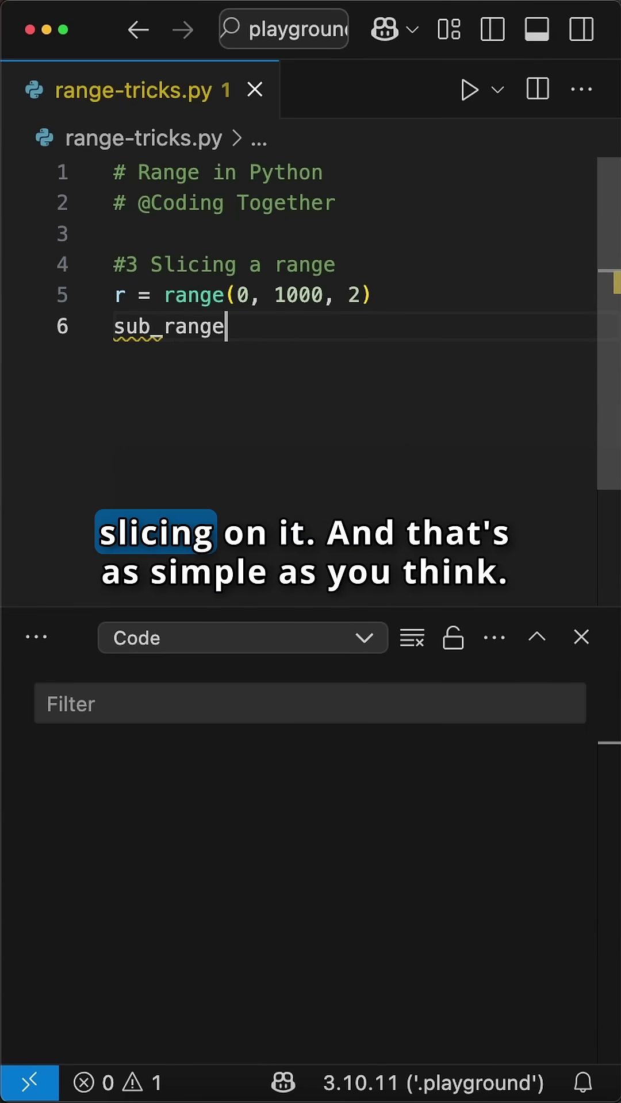
pyautogui.write('= ')
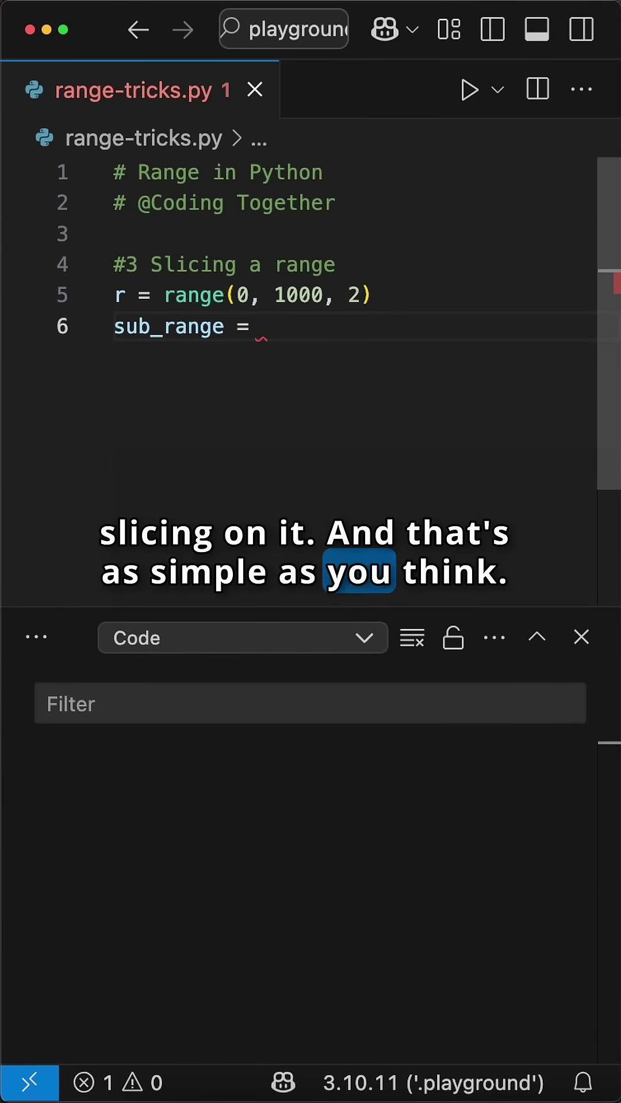
pyautogui.write('r')
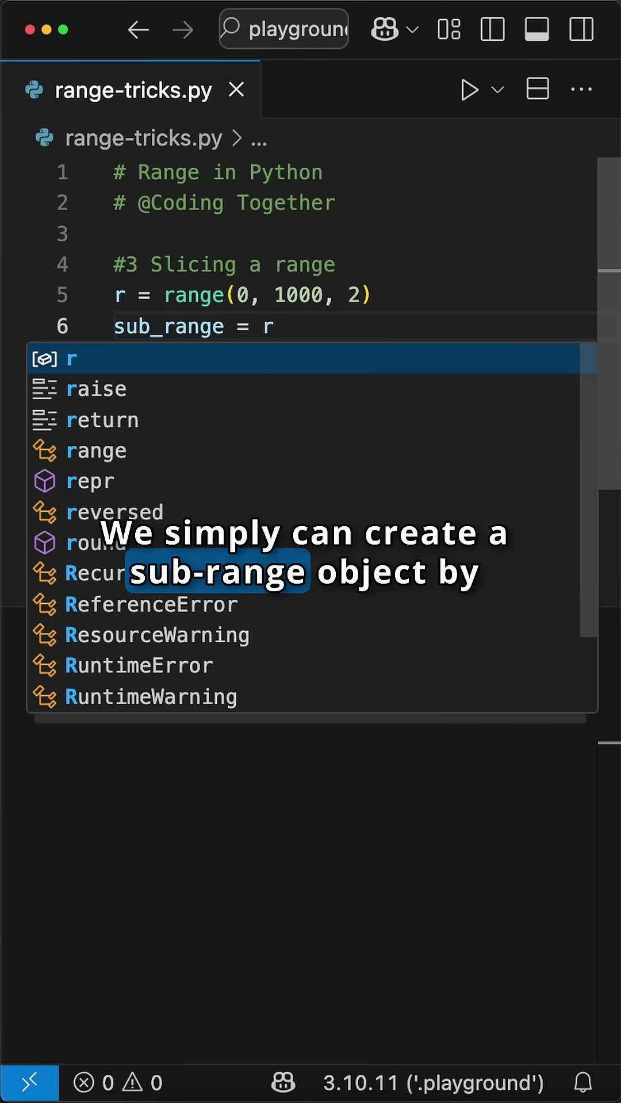
pyautogui.write('[2:5] ')
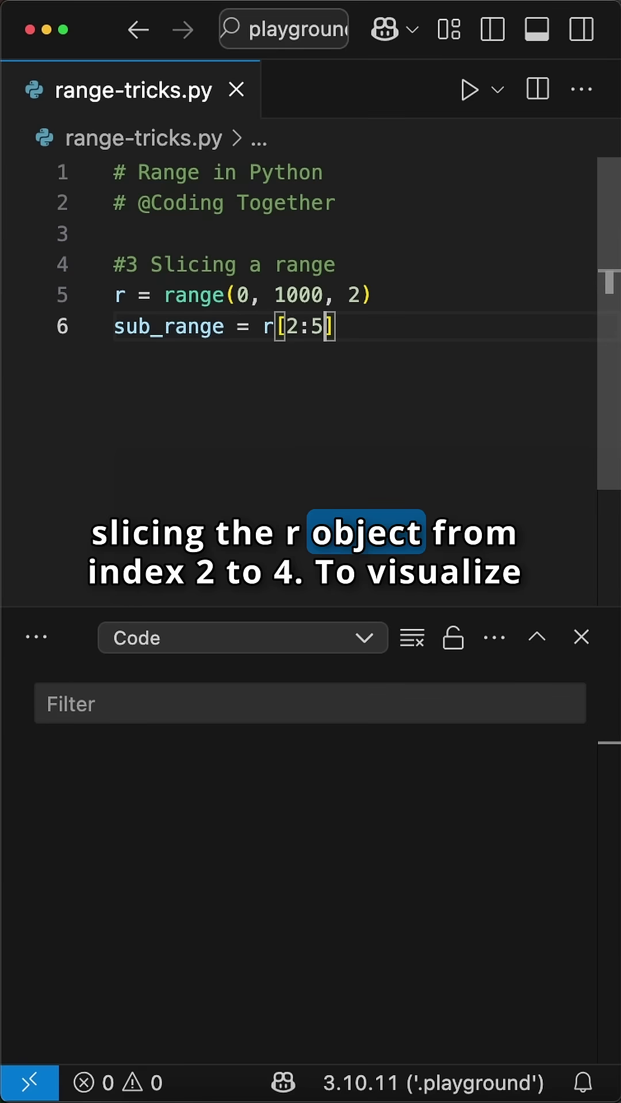
pyautogui.write('p')
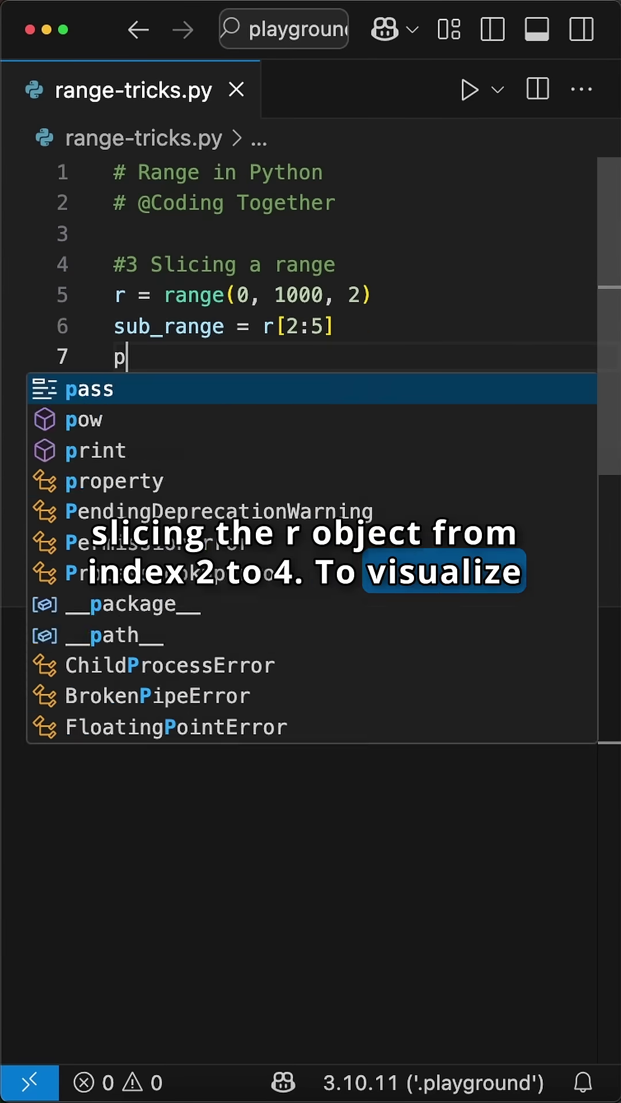
pyautogui.write('rint(')
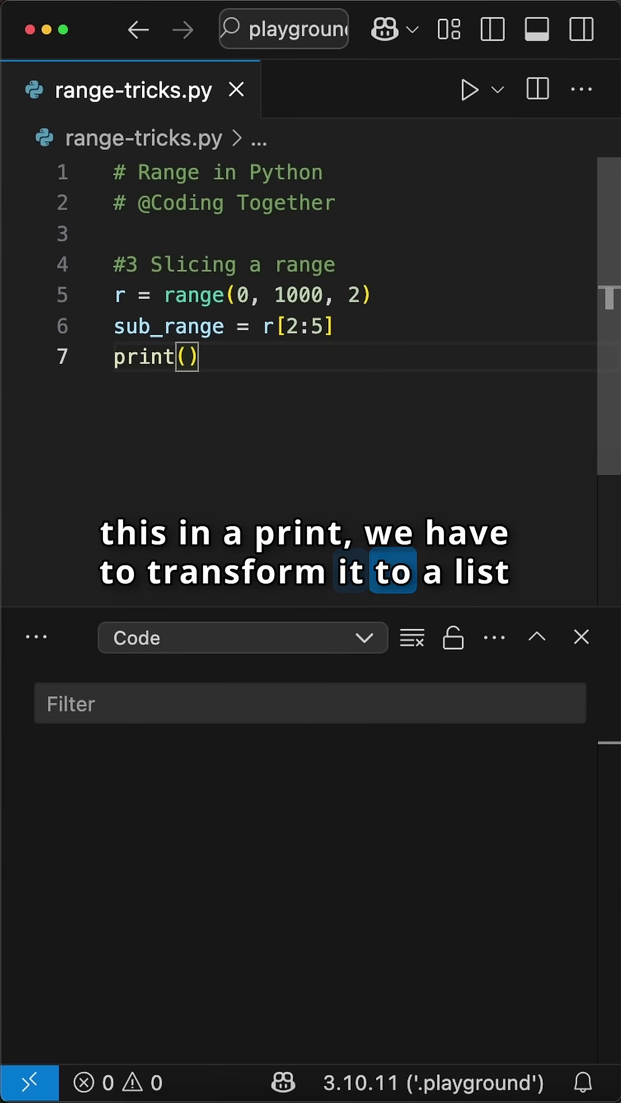
pyautogui.write('list(')
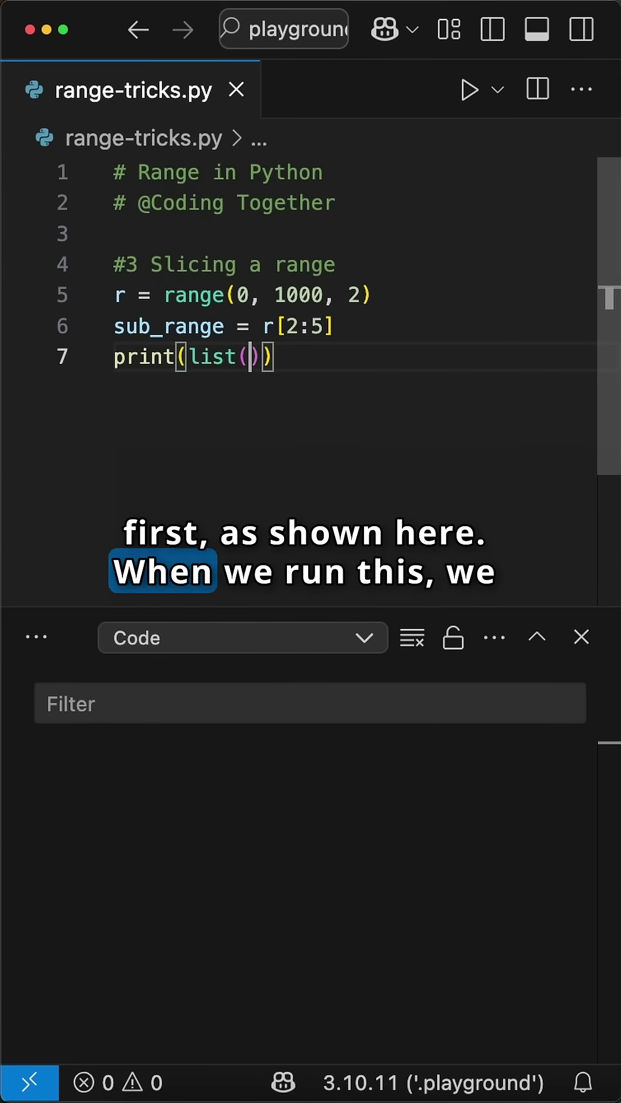
pyautogui.write('su')
# Print list(sub_range) for r[2:5], save, and run to get [4, 6, 8].
pyautogui.press('Tab')
pyautogui.hotkey('ctrl', 's')
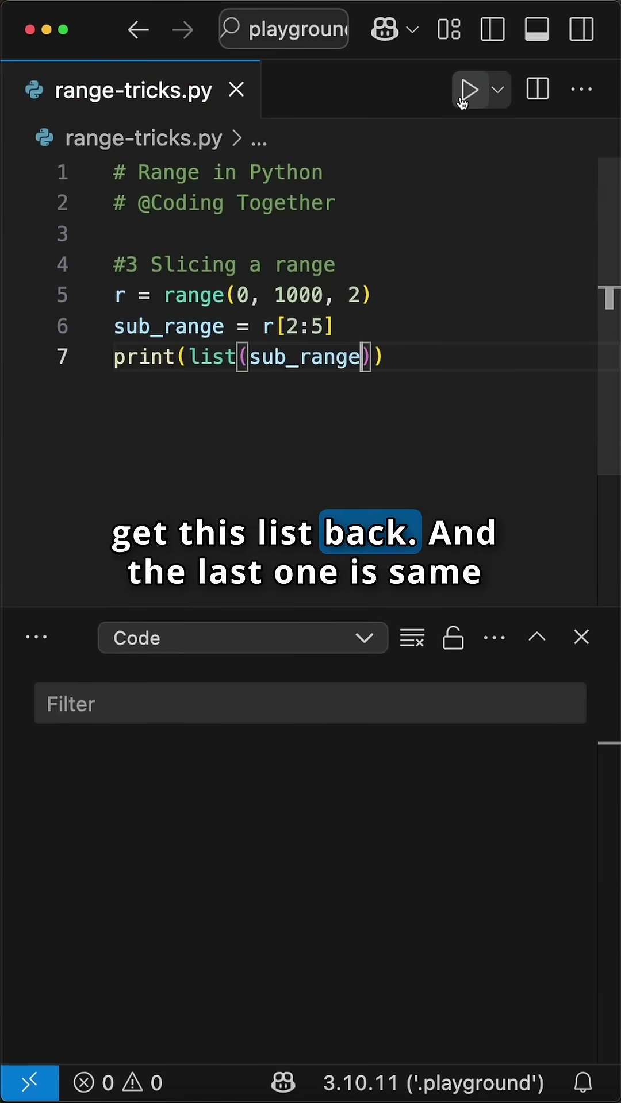
pyautogui.click(469, 90)
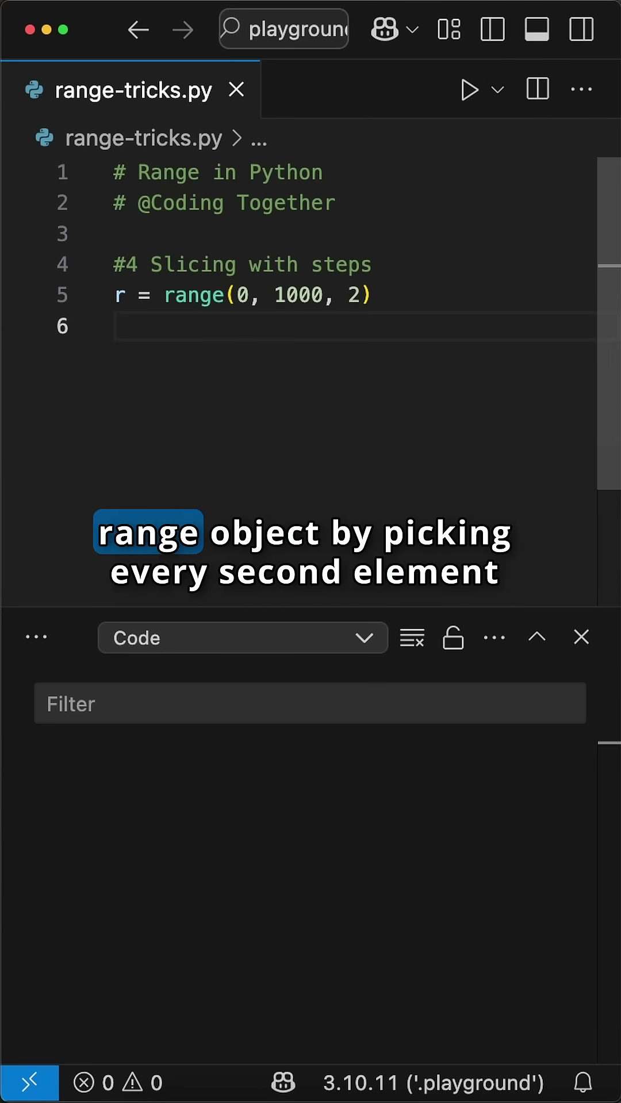
pyautogui.write('sliced')
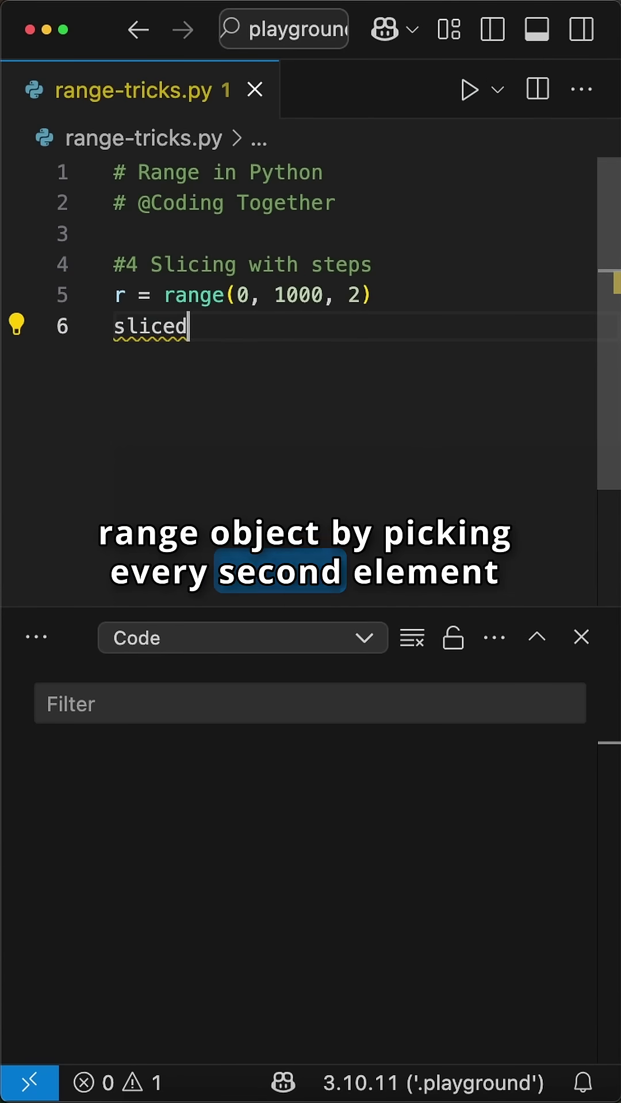
pyautogui.write(' = r')
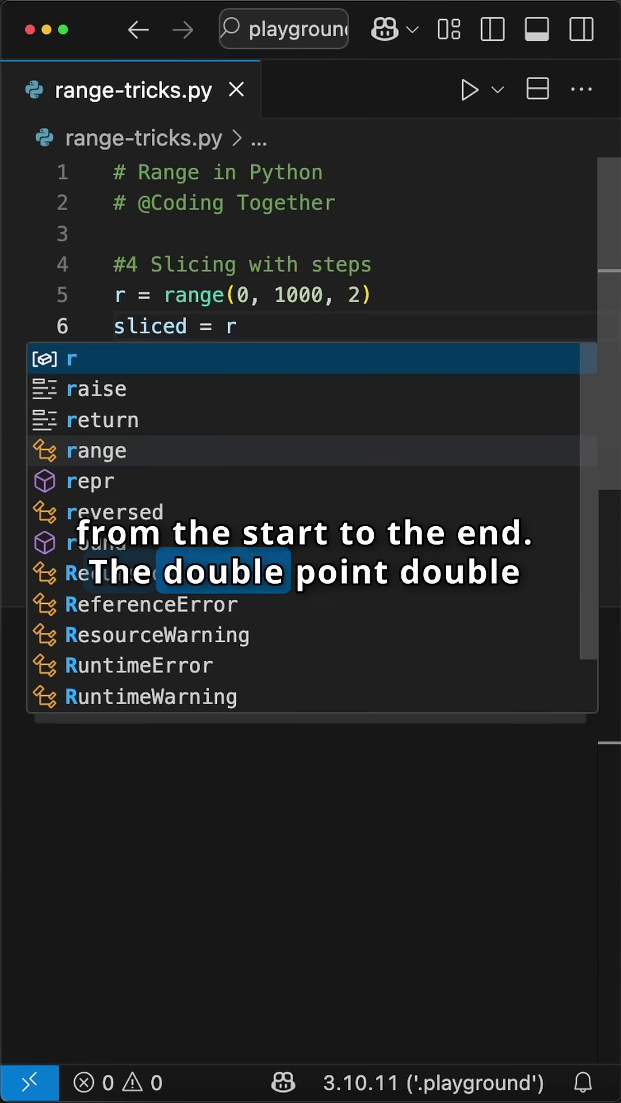
pyautogui.write('[::2')
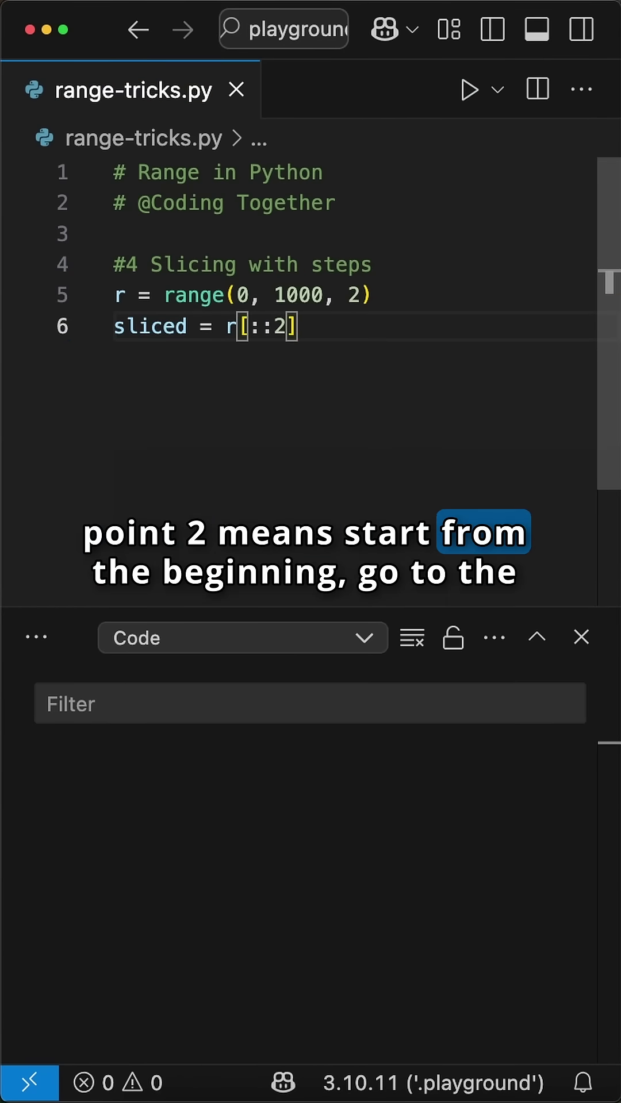
# Add sliced = r[::2] and print(list(sliced)), then run to list 0, 4, 8, 12….
pyautogui.press('End')
pyautogui.press('Return')
pyautogui.write('print(')
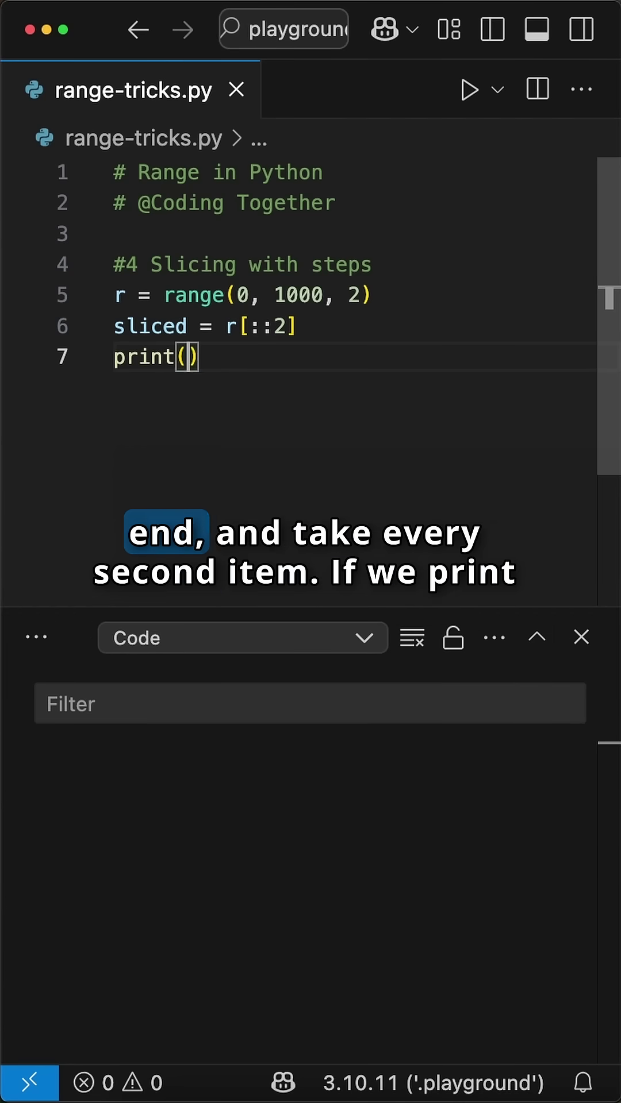
pyautogui.write('list(sl')
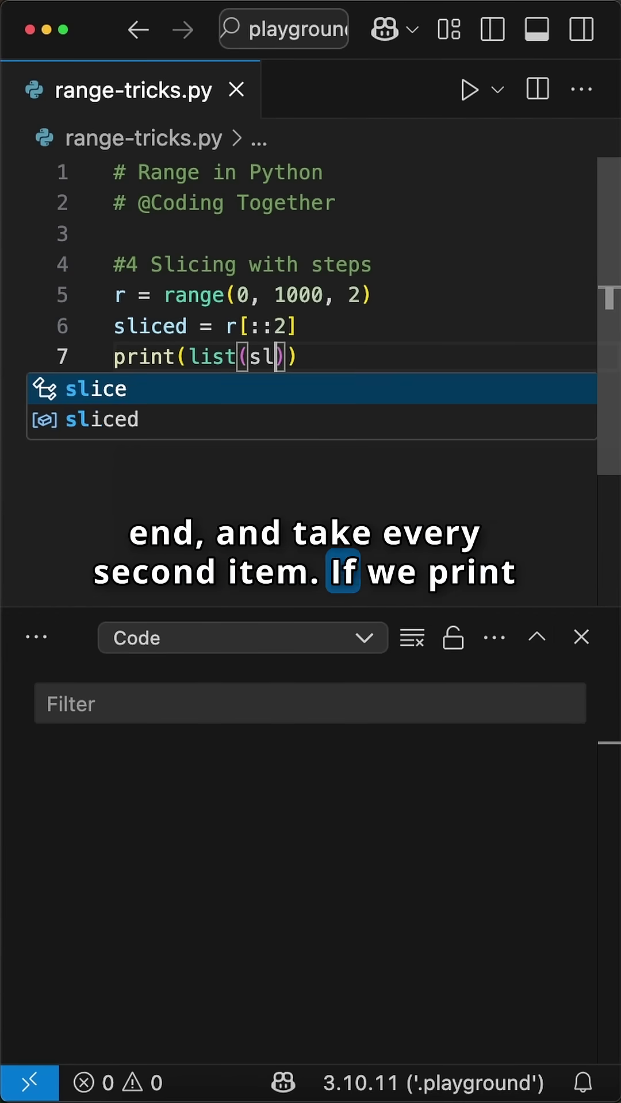
pyautogui.write('iced')
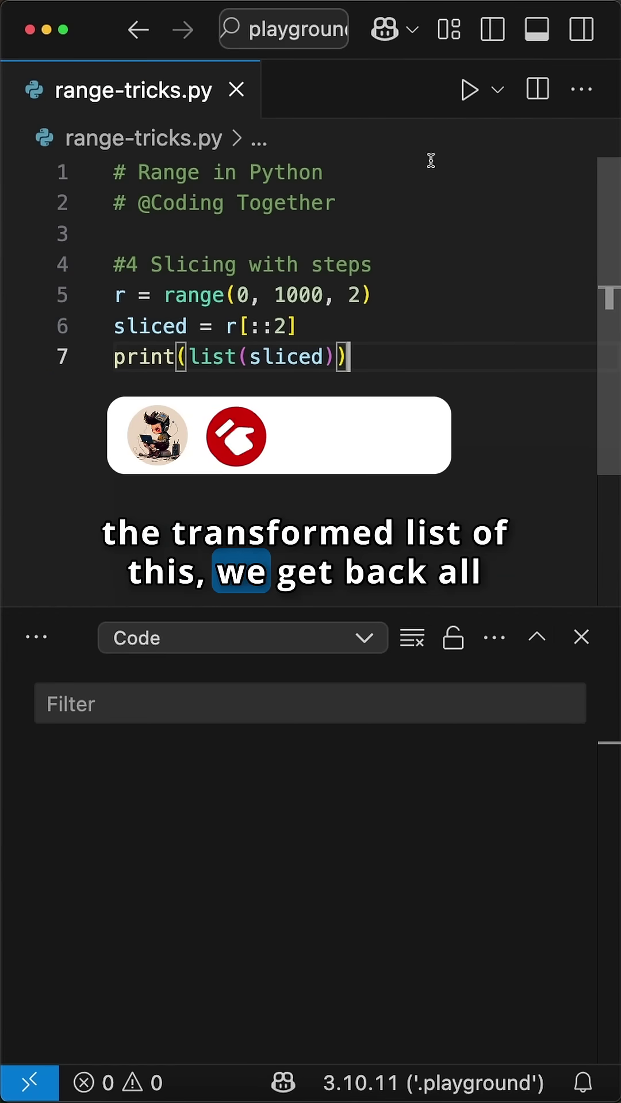
pyautogui.click(470, 90)
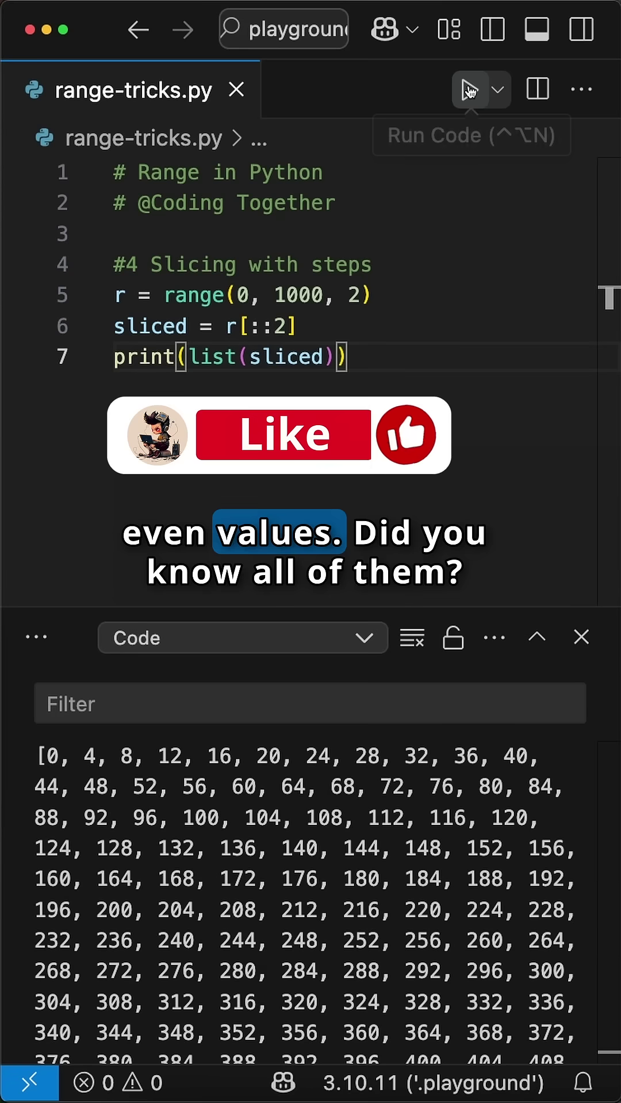